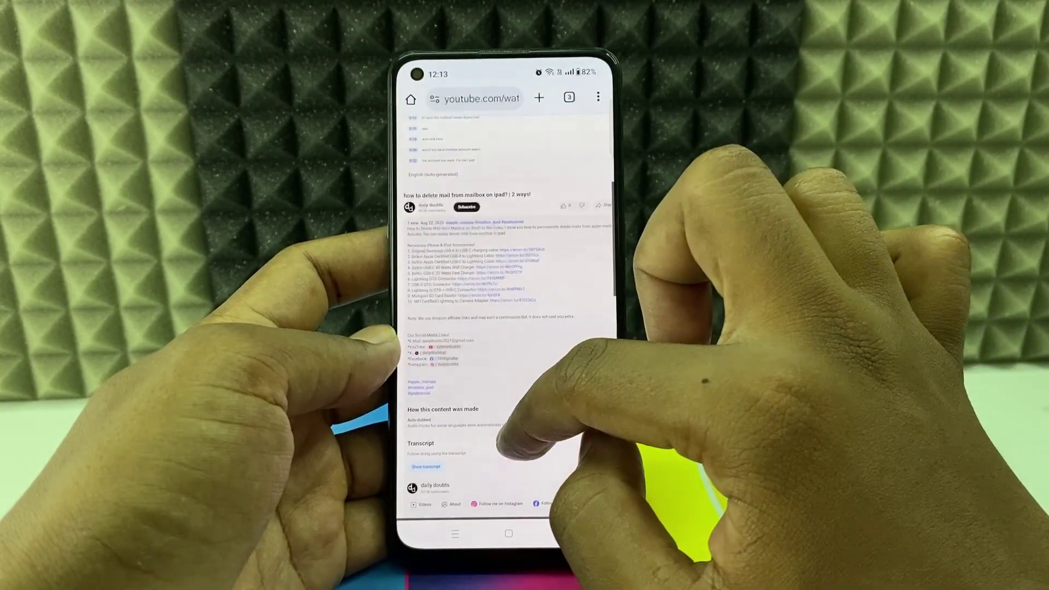
{"action": "scroll", "coordinate": [508, 328], "scroll_direction": "up", "scroll_amount": 1}
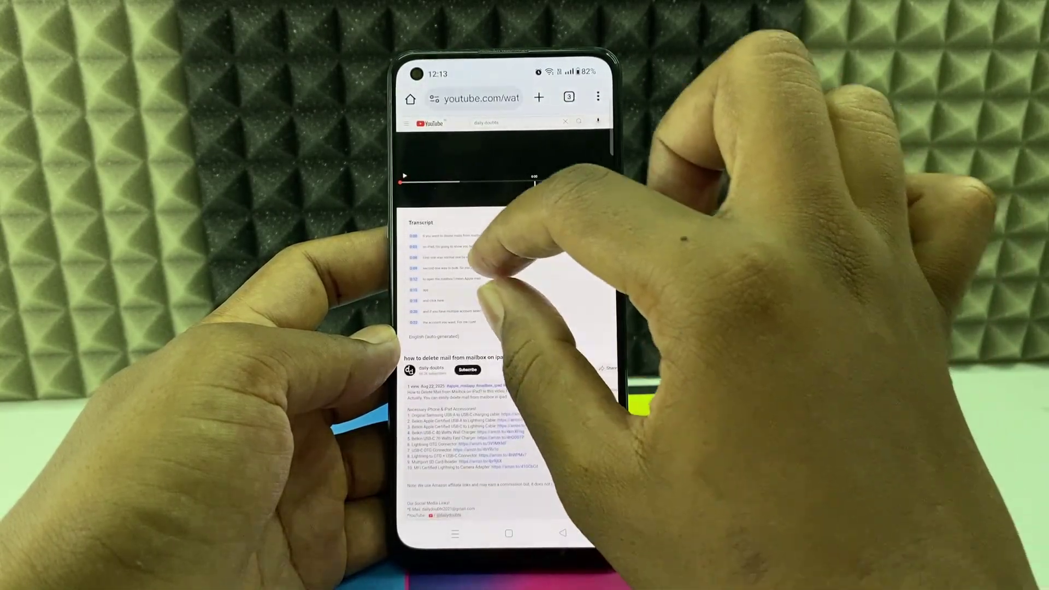
{"action": "scroll", "coordinate": [508, 286], "scroll_direction": "up", "scroll_amount": 3}
{"action": "scroll", "coordinate": [508, 270], "scroll_direction": "down", "scroll_amount": 3}
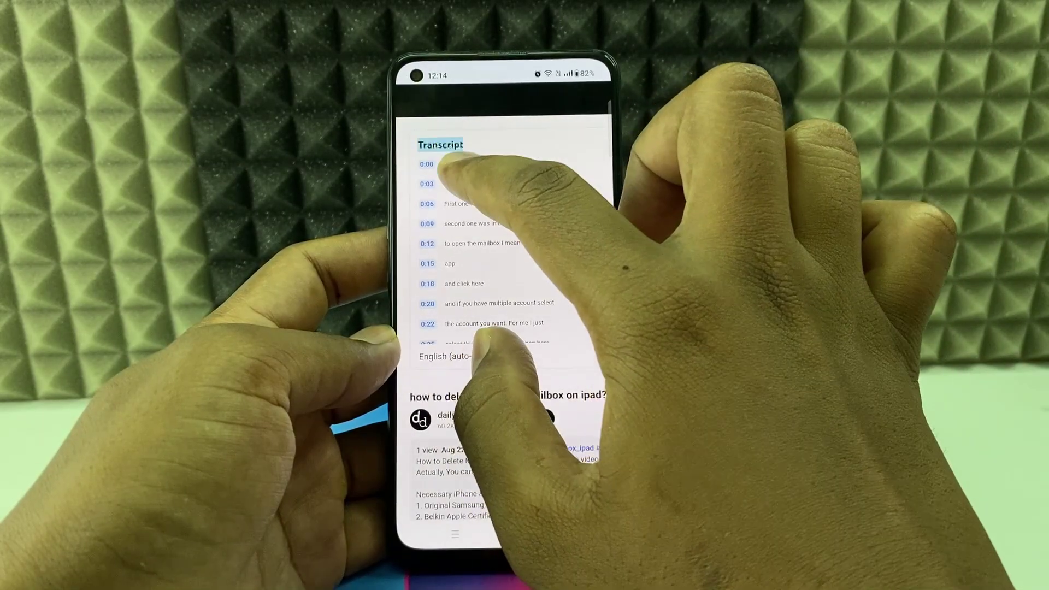
Select the transcript from the Transcript heading through the lines from 0:00 onward, and copy it
{"action": "mouse_move", "coordinate": [458, 169]}
{"action": "left_mouse_down"}
{"action": "mouse_move", "coordinate": [509, 213]}
{"action": "mouse_move", "coordinate": [492, 283]}
{"action": "left_mouse_up"}
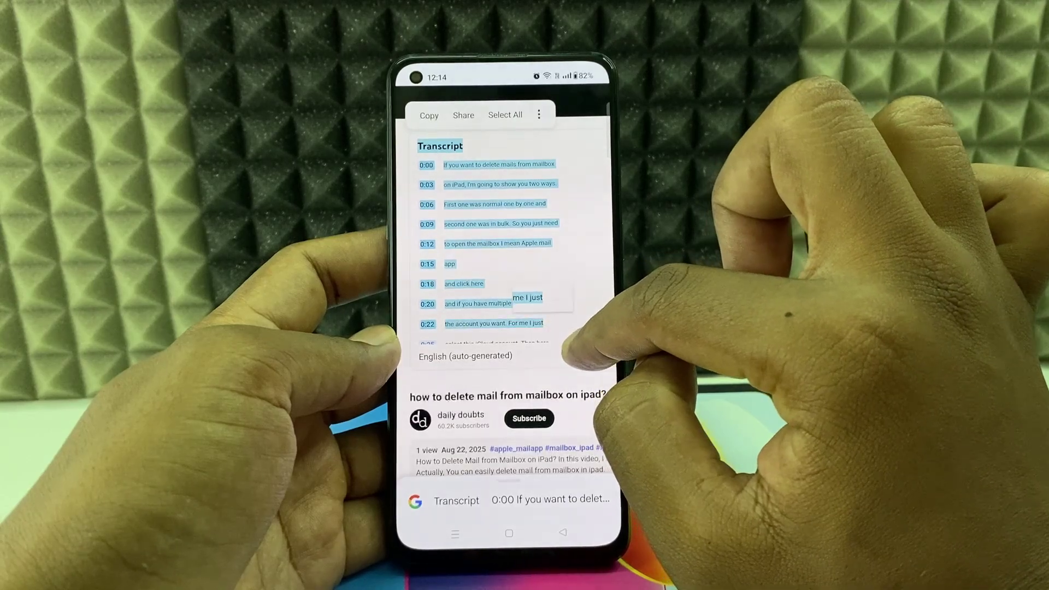
{"action": "left_click_drag", "start_coordinate": [525, 324], "coordinate": [520, 322]}
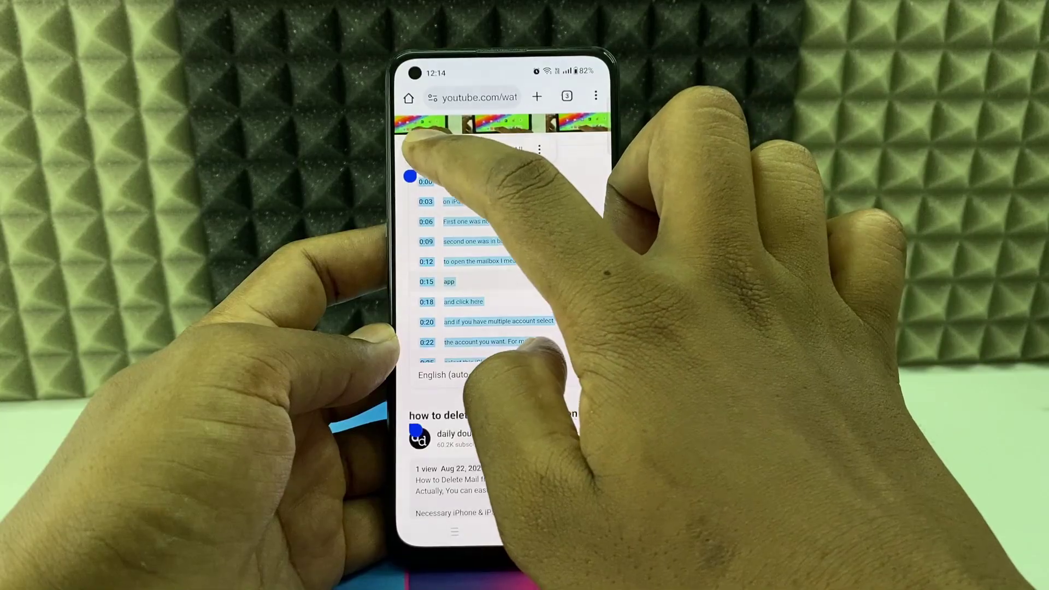
{"action": "left_click", "coordinate": [426, 113]}
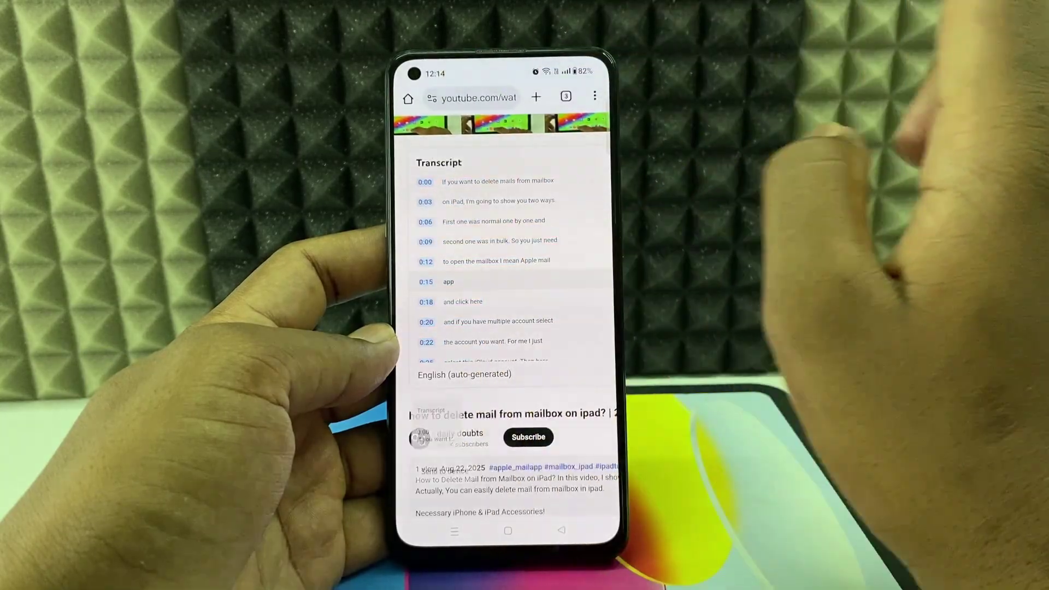